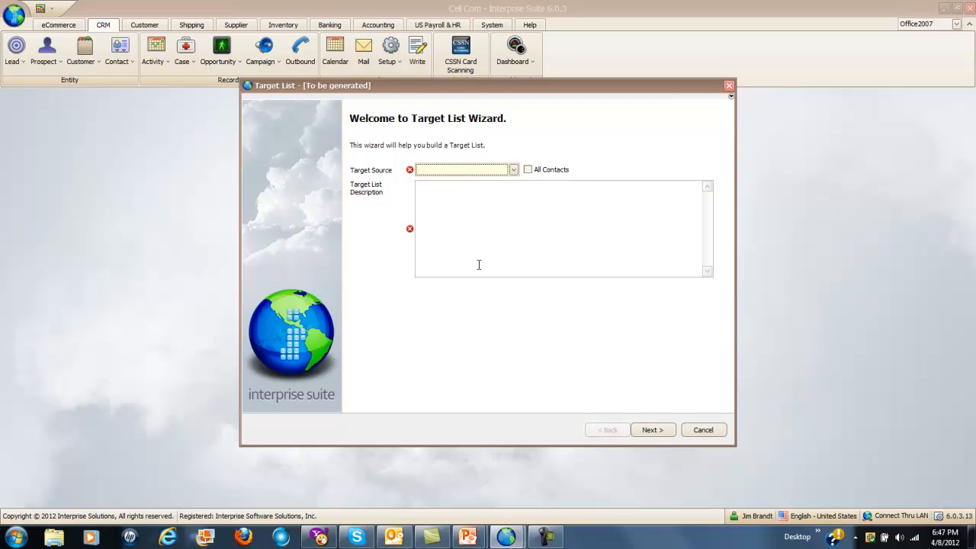
Set the target source to Customers and Prospects with all contacts included, and describe the target list as "Iphone Campaign"
{"action": "left_click", "coordinate": [514, 169]}
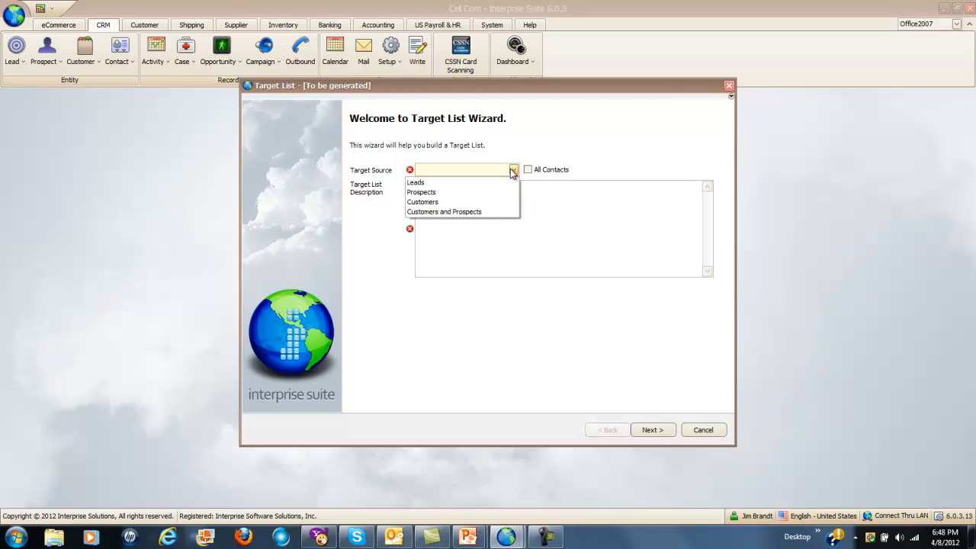
{"action": "left_click", "coordinate": [492, 213]}
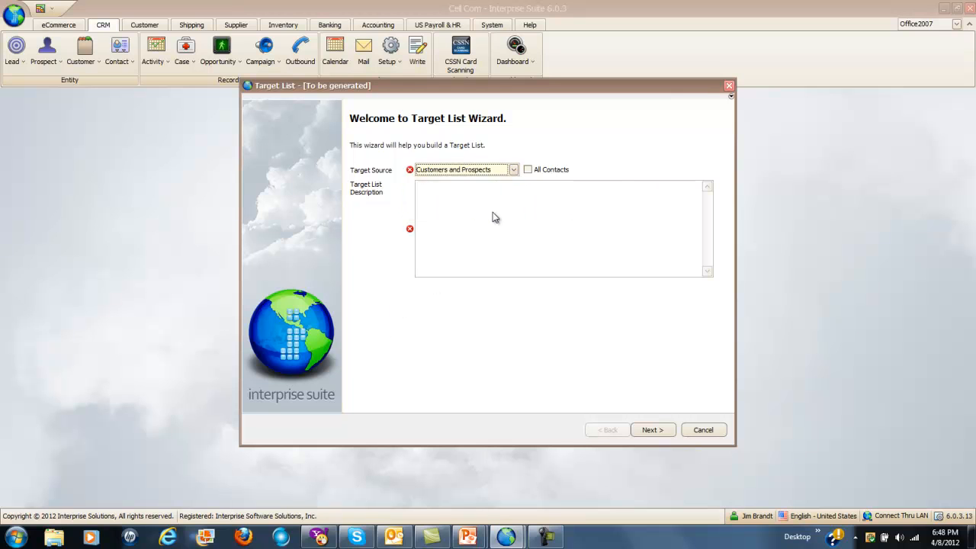
{"action": "left_click", "coordinate": [528, 170]}
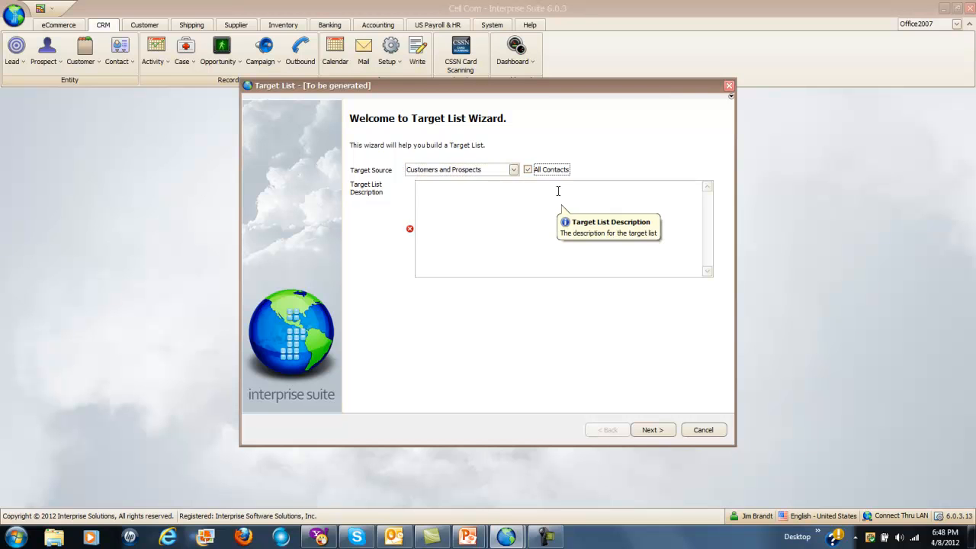
{"action": "left_click", "coordinate": [436, 188]}
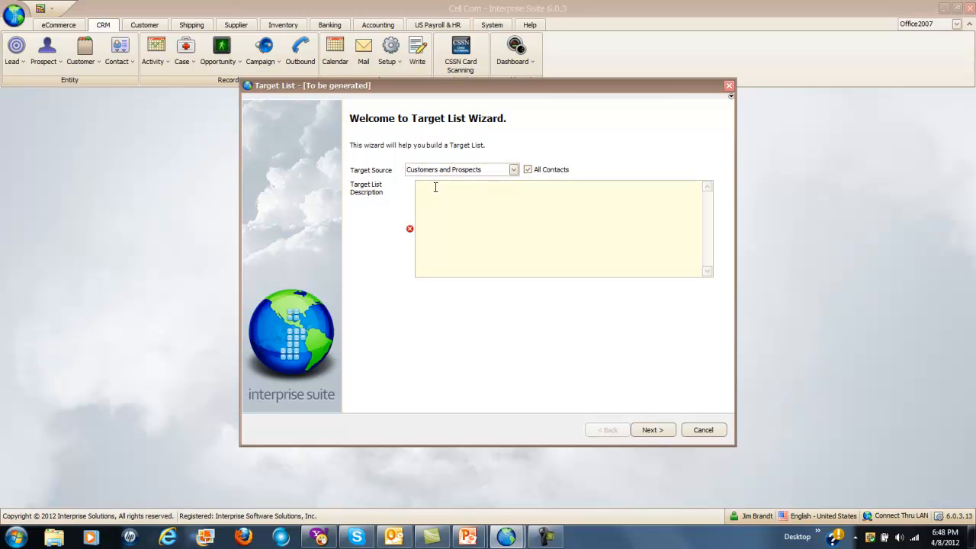
{"action": "type", "text": "Iphone Campaign"}
{"action": "left_click", "coordinate": [651, 429]}
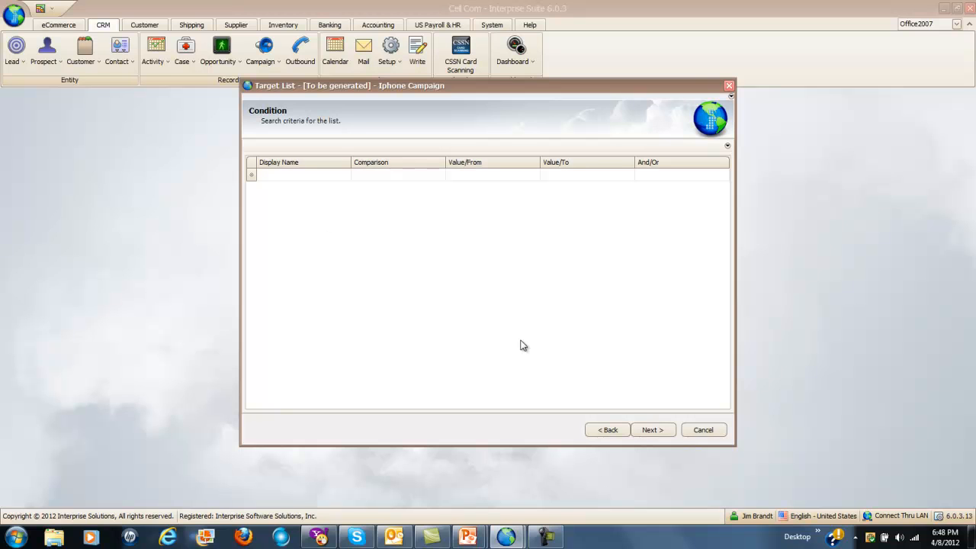
Skip the search conditions and set the purchase history invoice date range to 4/5/2011 through 4/30/2012
{"action": "left_click", "coordinate": [653, 431]}
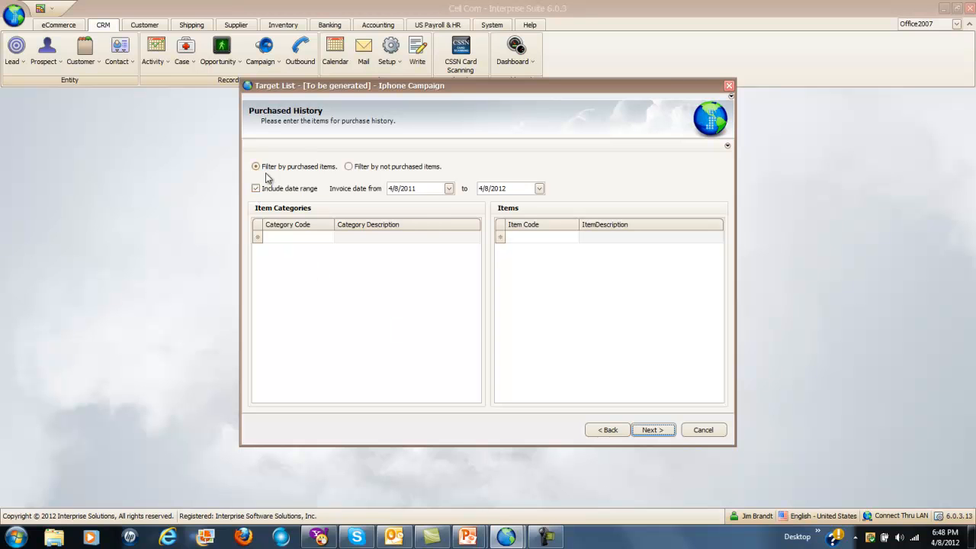
{"action": "left_click", "coordinate": [449, 189]}
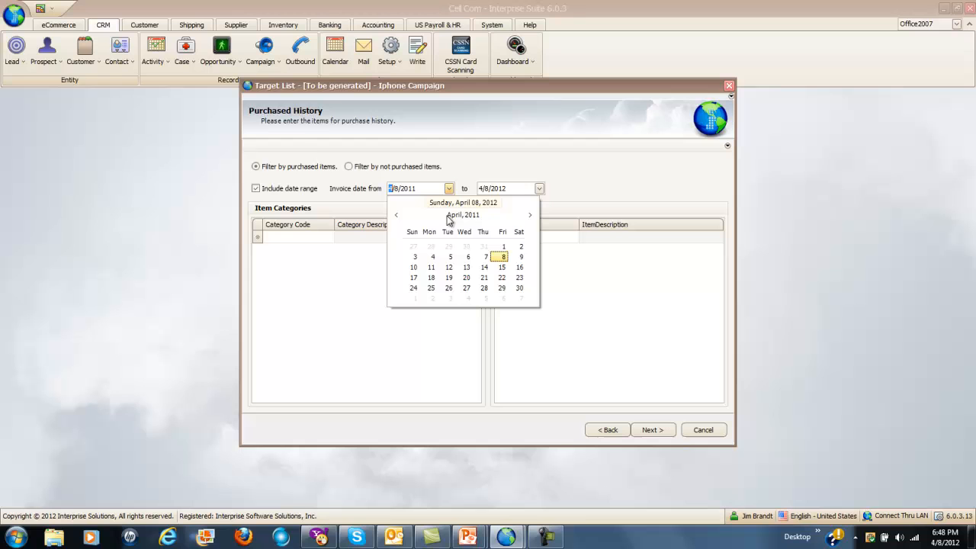
{"action": "left_click", "coordinate": [450, 257]}
{"action": "left_click", "coordinate": [539, 190]}
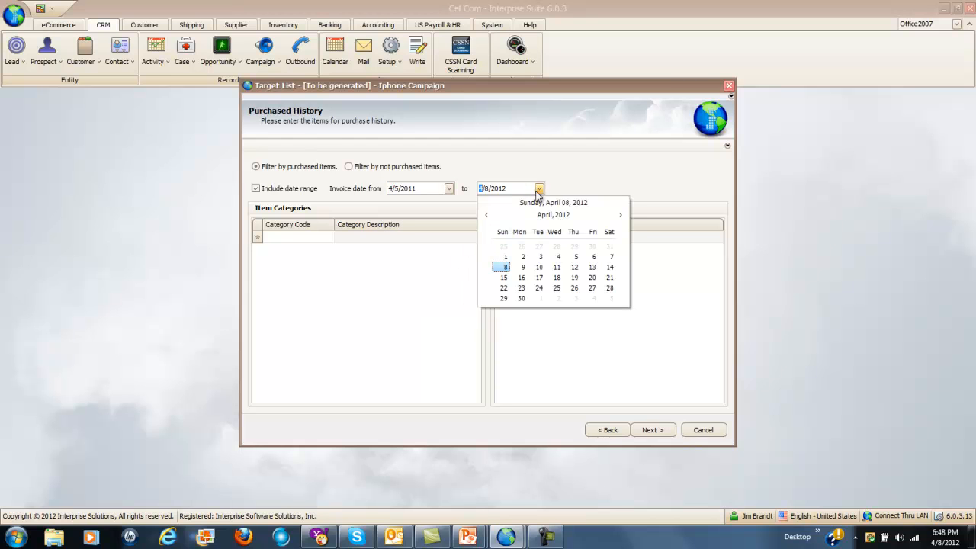
{"action": "left_click", "coordinate": [522, 298]}
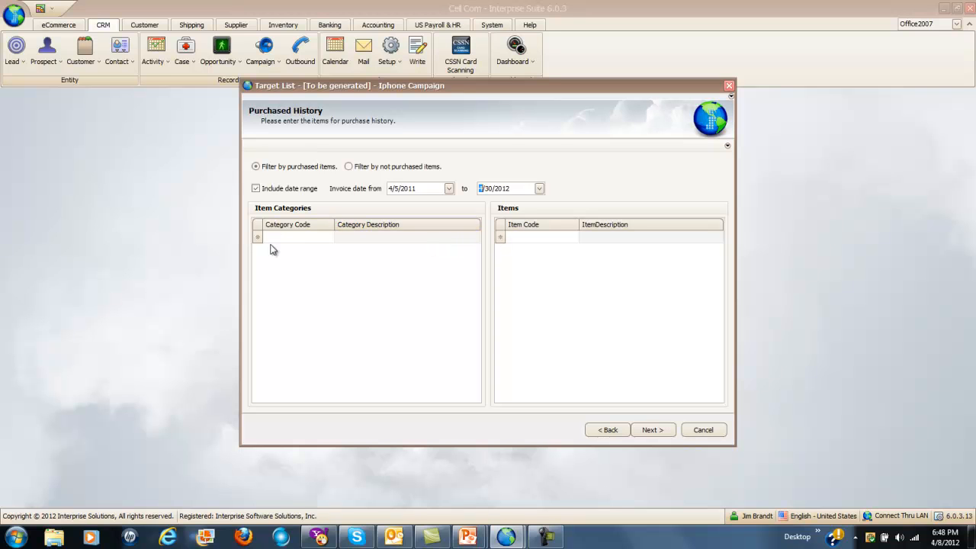
Add Apple iPhone 4 to the items of the purchased-items filter
{"action": "left_click", "coordinate": [575, 238]}
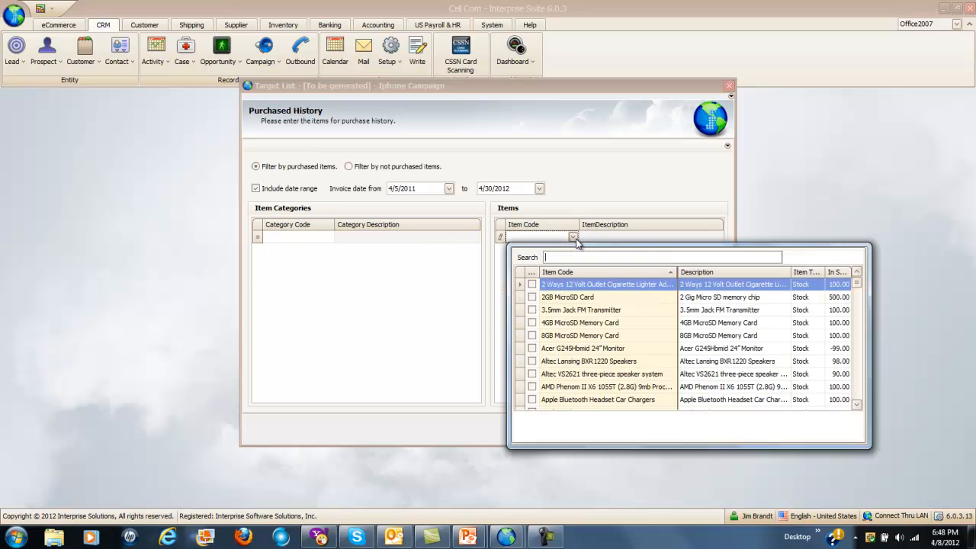
{"action": "left_click", "coordinate": [857, 405]}
{"action": "left_click", "coordinate": [857, 405]}
{"action": "left_click", "coordinate": [857, 405]}
{"action": "left_click", "coordinate": [858, 405]}
{"action": "left_click", "coordinate": [857, 405]}
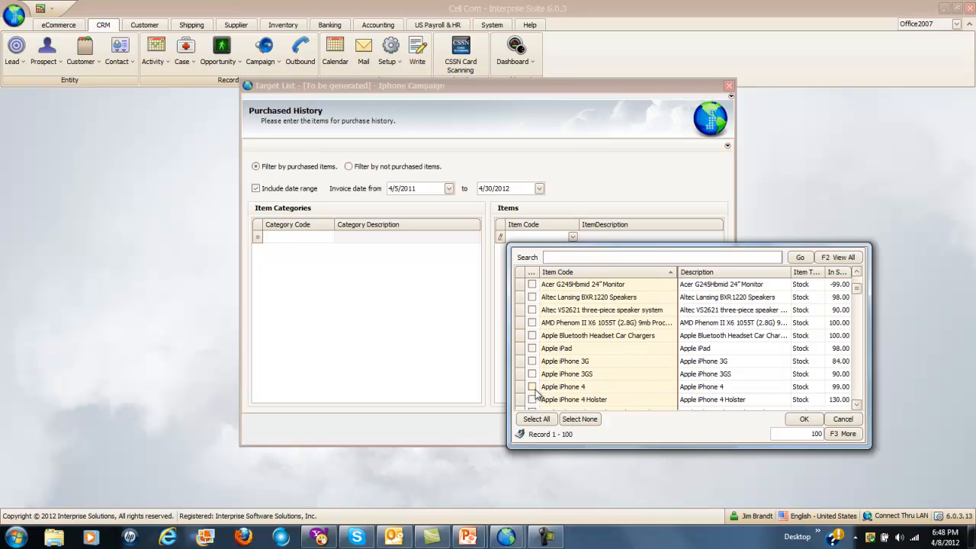
{"action": "left_click", "coordinate": [533, 387]}
{"action": "left_click", "coordinate": [804, 418]}
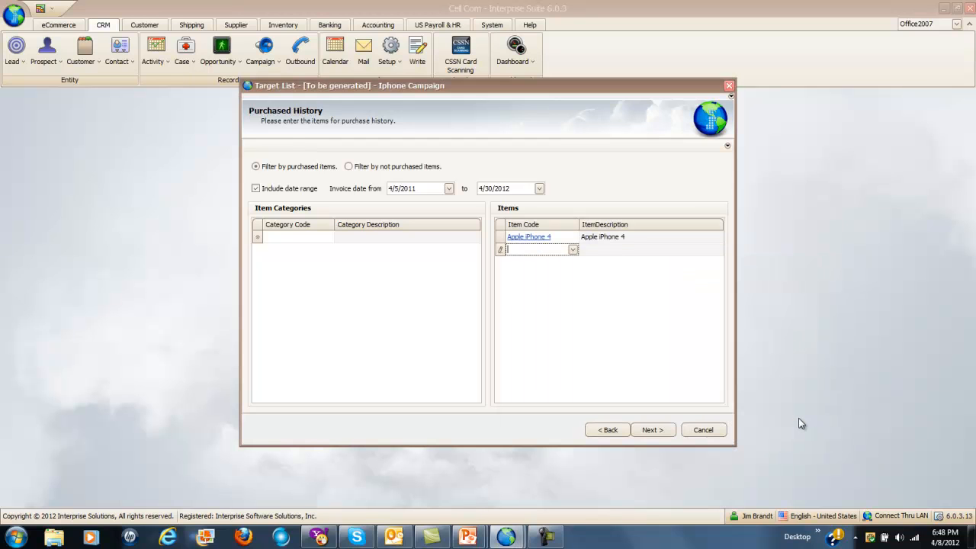
Generate the target list without any quoted-item filter and complete the wizard
{"action": "left_click", "coordinate": [654, 431]}
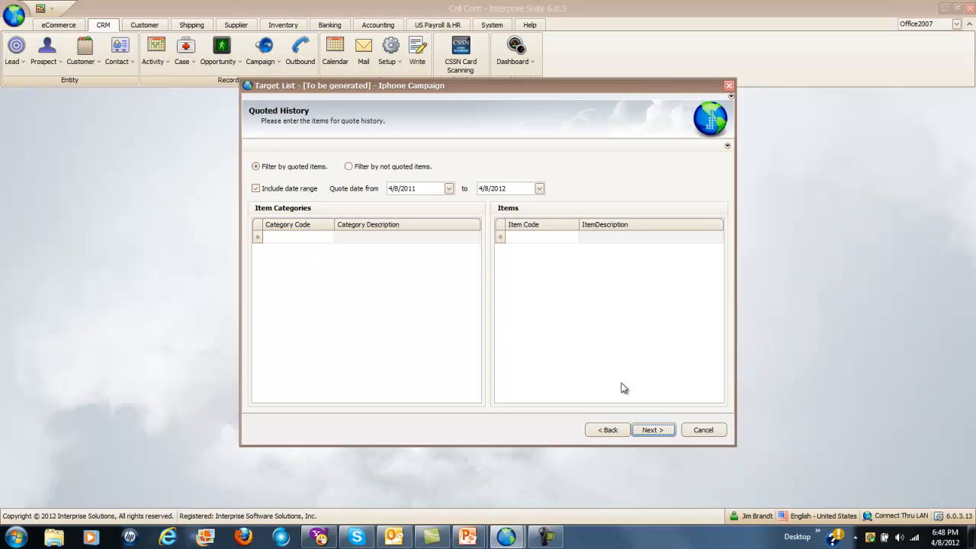
{"action": "left_click", "coordinate": [648, 430]}
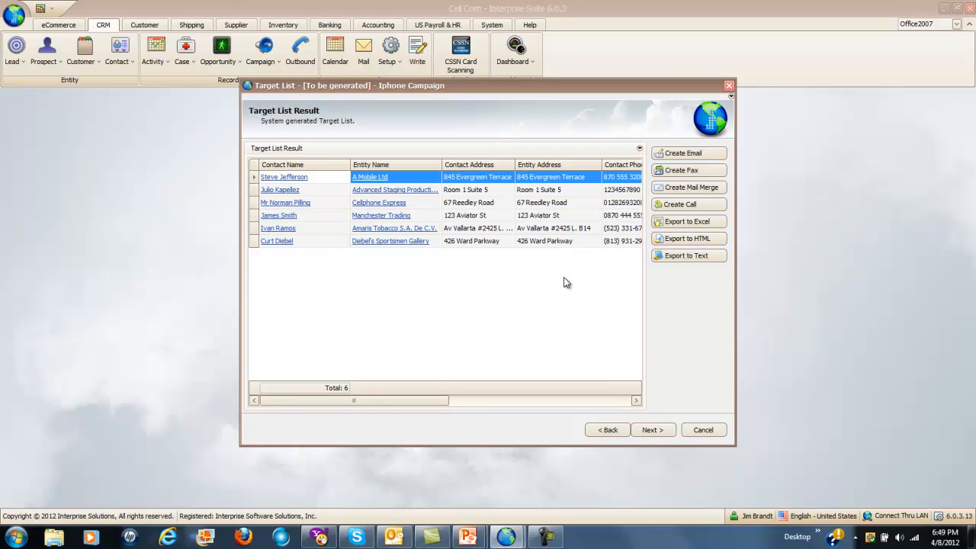
{"action": "left_click", "coordinate": [654, 431]}
{"action": "left_click", "coordinate": [654, 431]}
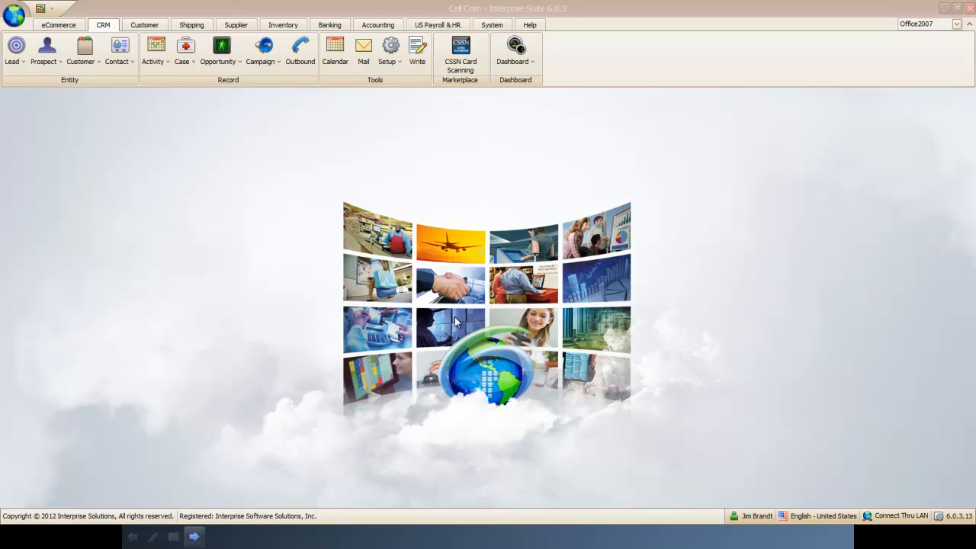
Create a new CRM campaign named "Iphone" with an end date of 5/31/2012
{"action": "left_click", "coordinate": [279, 67]}
{"action": "left_click", "coordinate": [284, 100]}
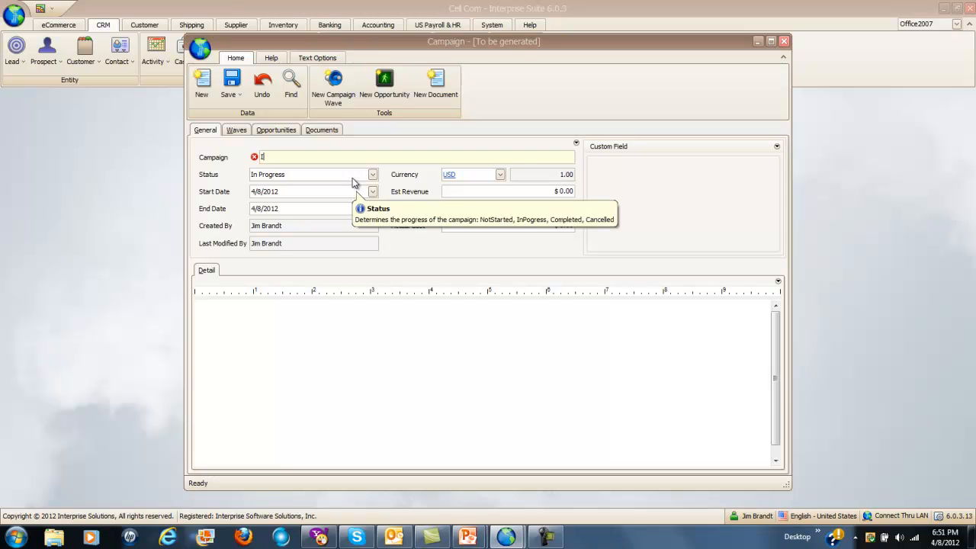
{"action": "type", "text": "Iphone"}
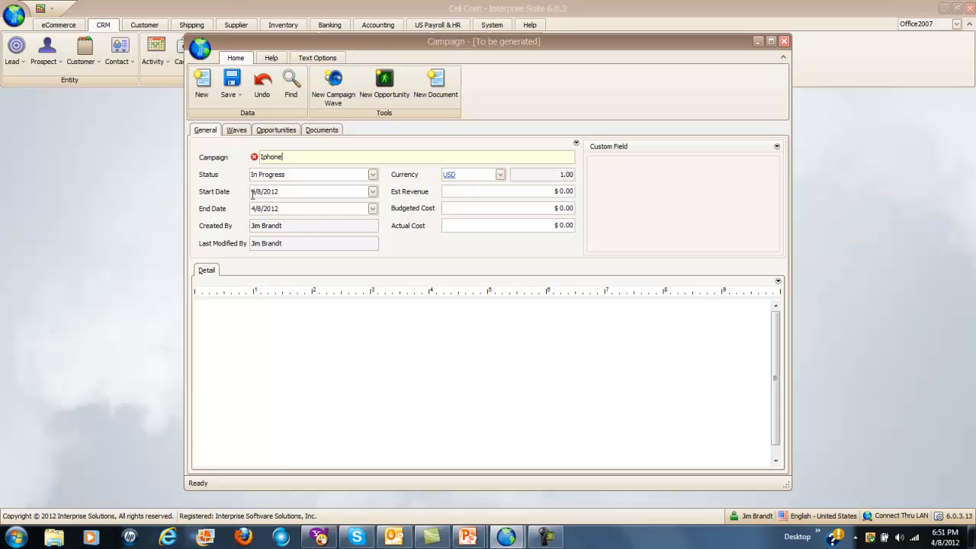
{"action": "left_click", "coordinate": [373, 209]}
{"action": "left_click", "coordinate": [393, 237]}
{"action": "left_click", "coordinate": [349, 308]}
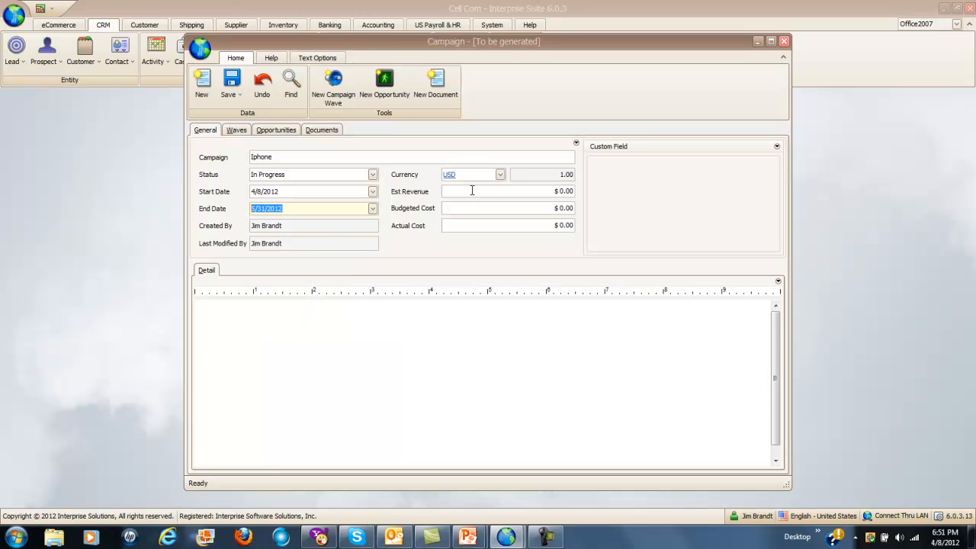
Set the campaign's estimated revenue to $60,000 and its budgeted cost to $5,000
{"action": "left_click", "coordinate": [558, 191]}
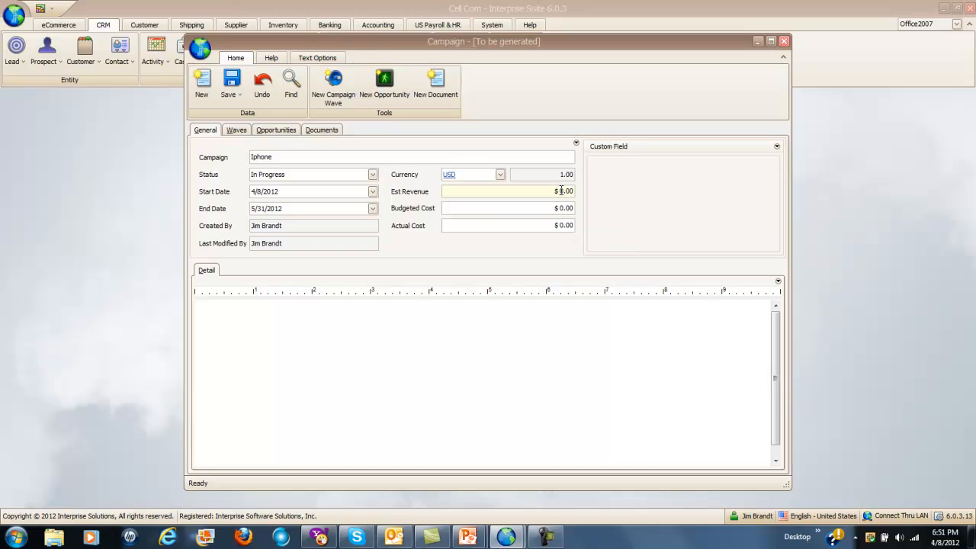
{"action": "type", "text": "60,000"}
{"action": "left_click", "coordinate": [567, 211]}
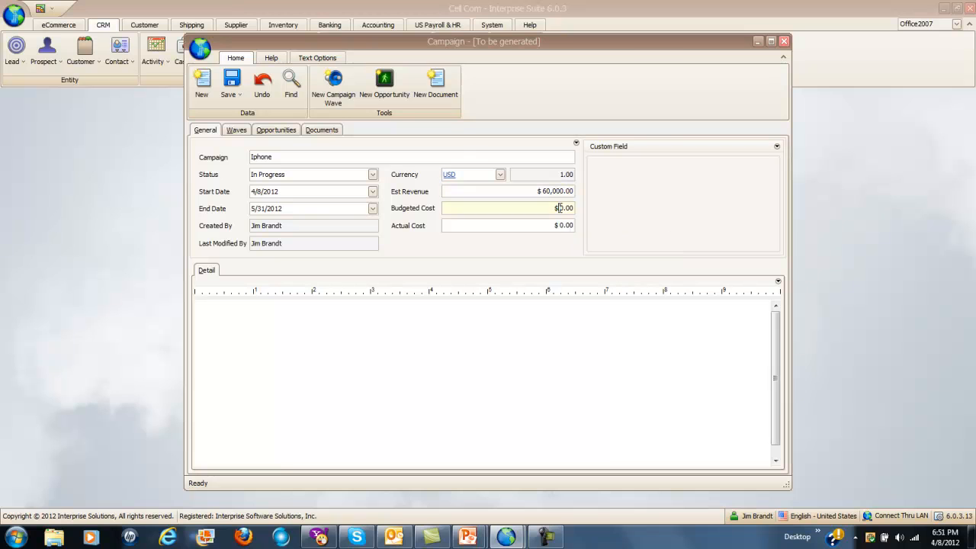
{"action": "type", "text": "5,000"}
Save the campaign with its detail text left blank, keeping the record open
{"action": "left_click", "coordinate": [208, 308]}
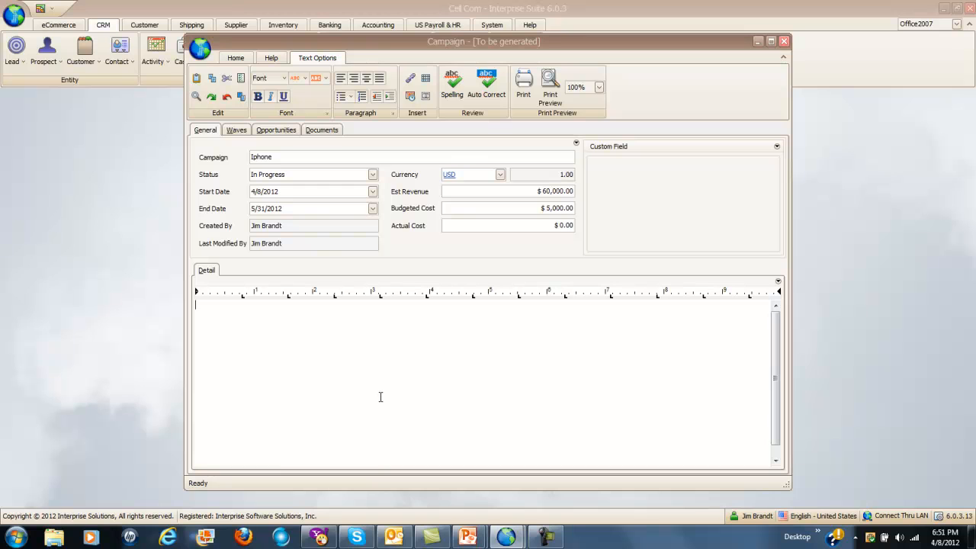
{"action": "left_click", "coordinate": [237, 61]}
{"action": "left_click", "coordinate": [230, 92]}
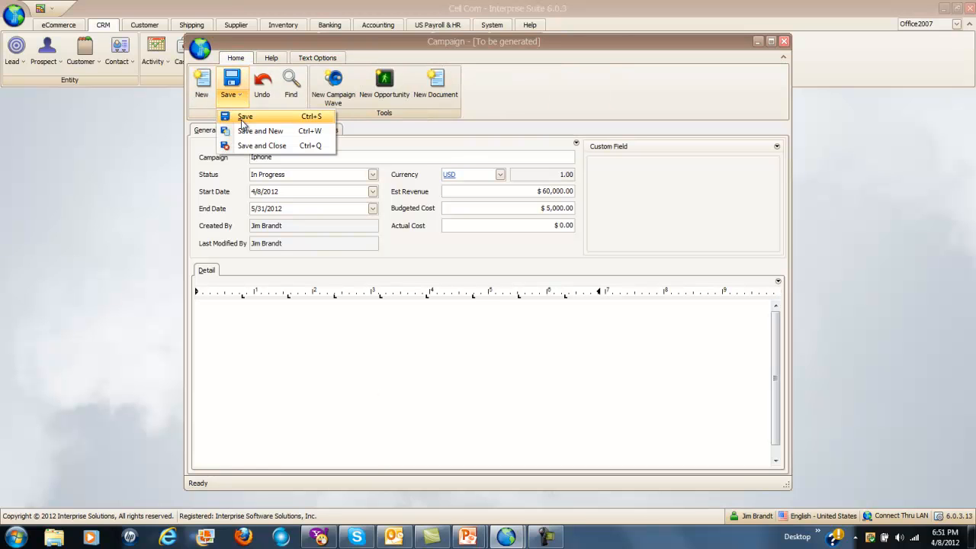
{"action": "left_click", "coordinate": [244, 117]}
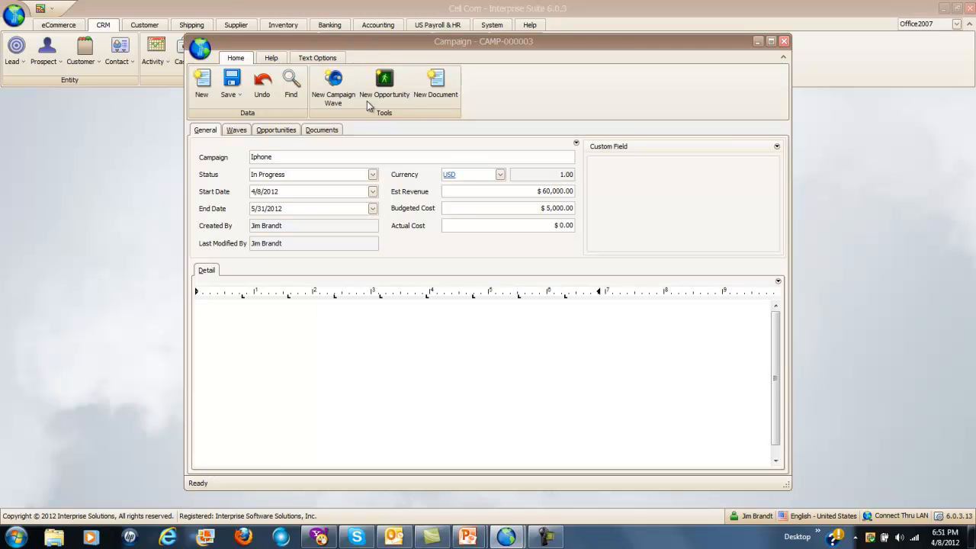
Add a new wave to the campaign, named "Calling", with the wave type Call
{"action": "left_click", "coordinate": [330, 85]}
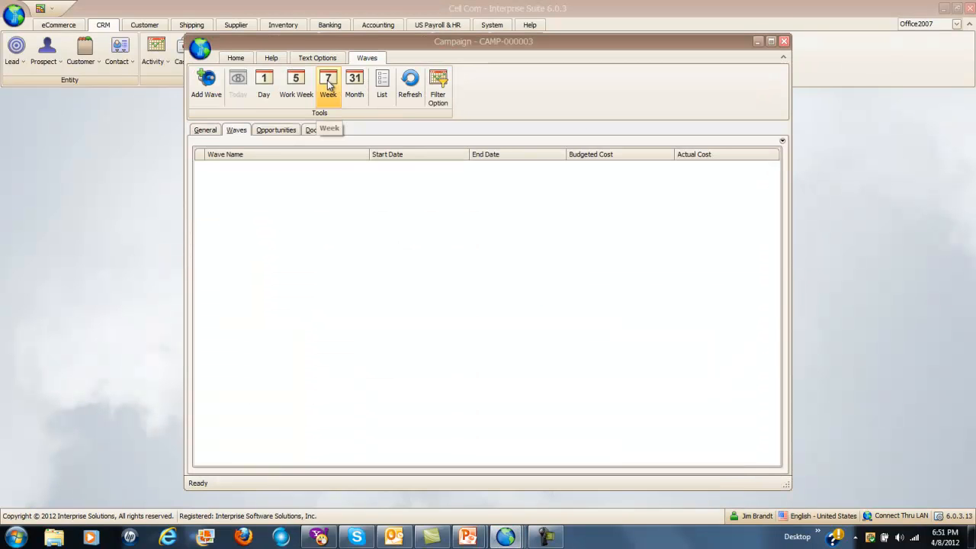
{"action": "left_click", "coordinate": [215, 93]}
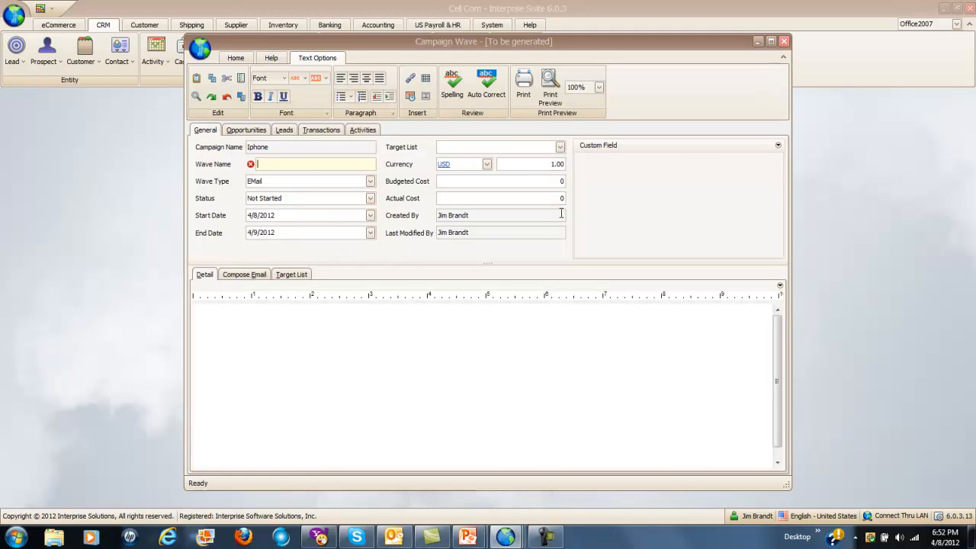
{"action": "type", "text": "Calling"}
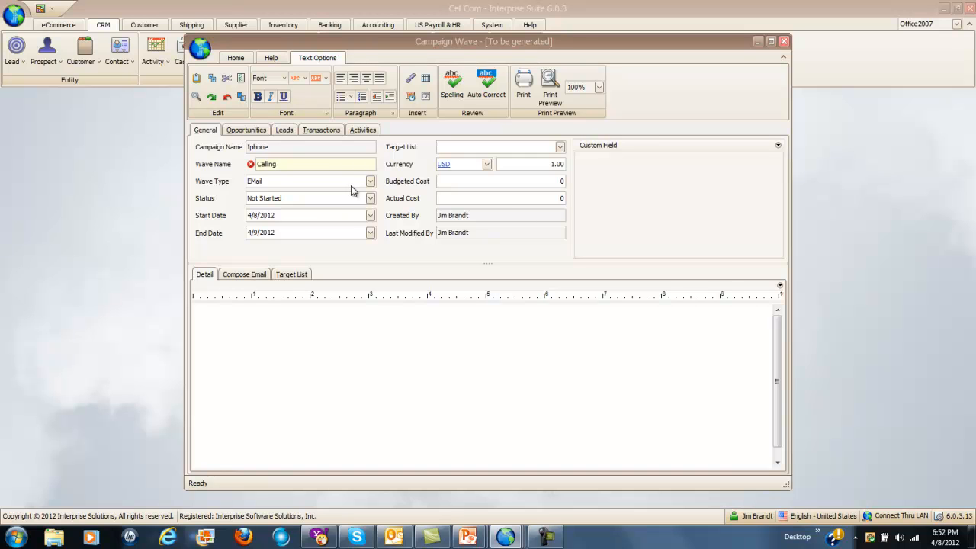
{"action": "left_click", "coordinate": [370, 183]}
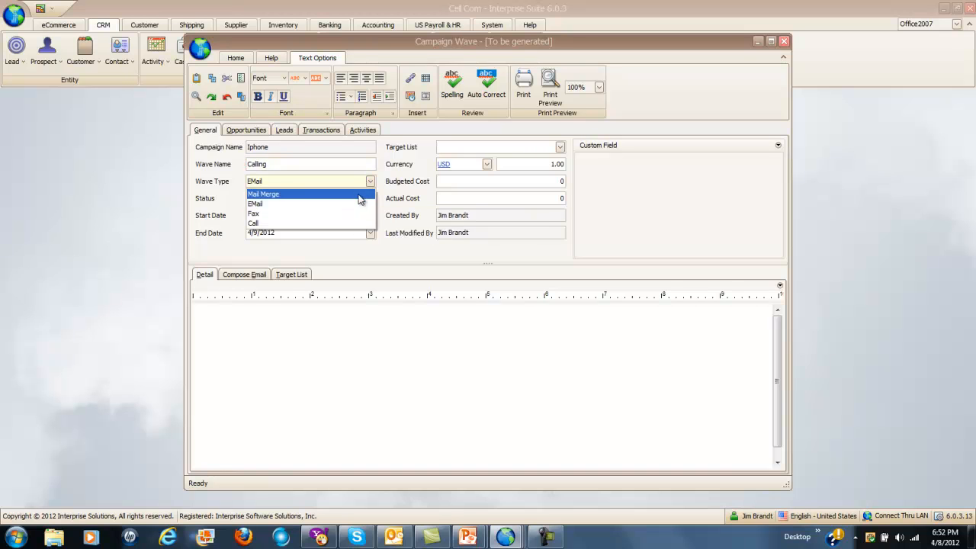
{"action": "left_click", "coordinate": [360, 224]}
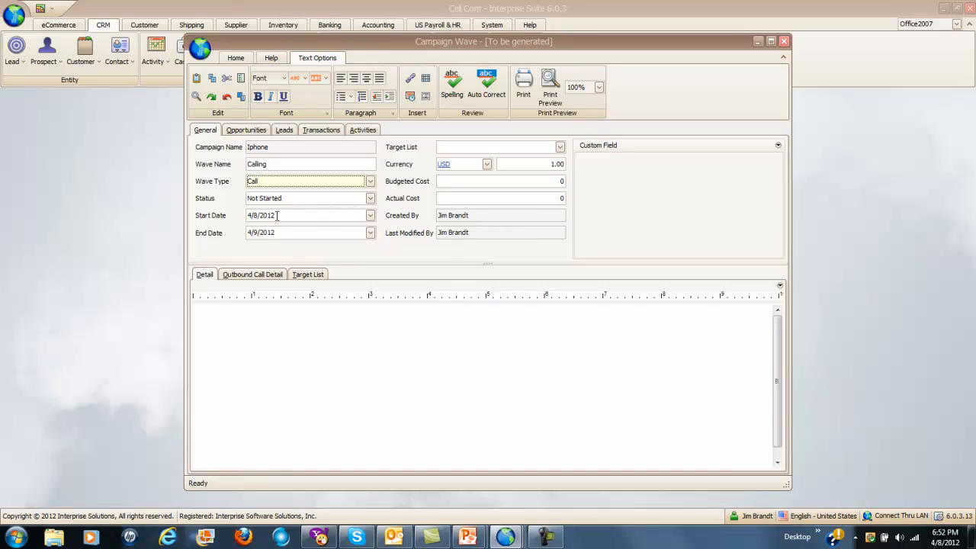
Set the wave's start date to 4/10/2012 and its end date to 4/27/2012
{"action": "left_click", "coordinate": [370, 215]}
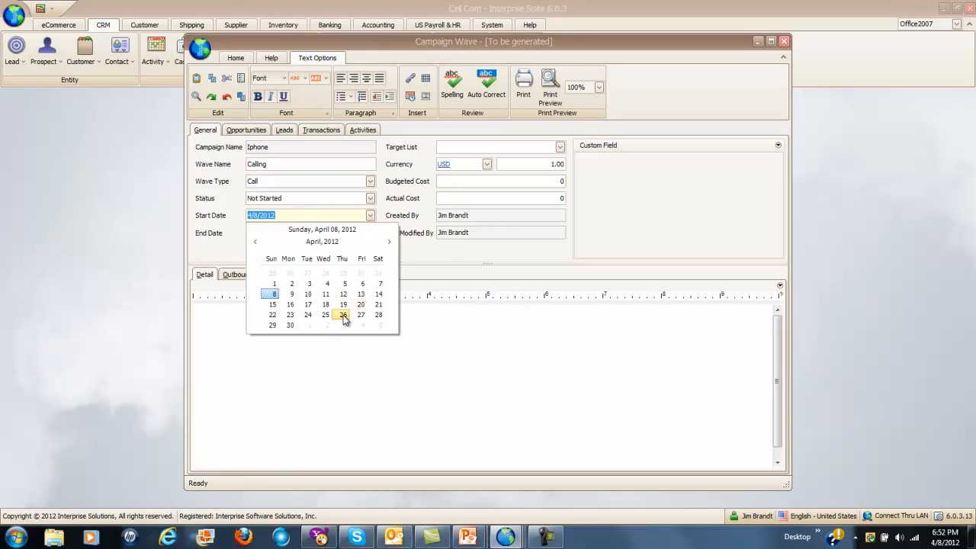
{"action": "left_click", "coordinate": [307, 294]}
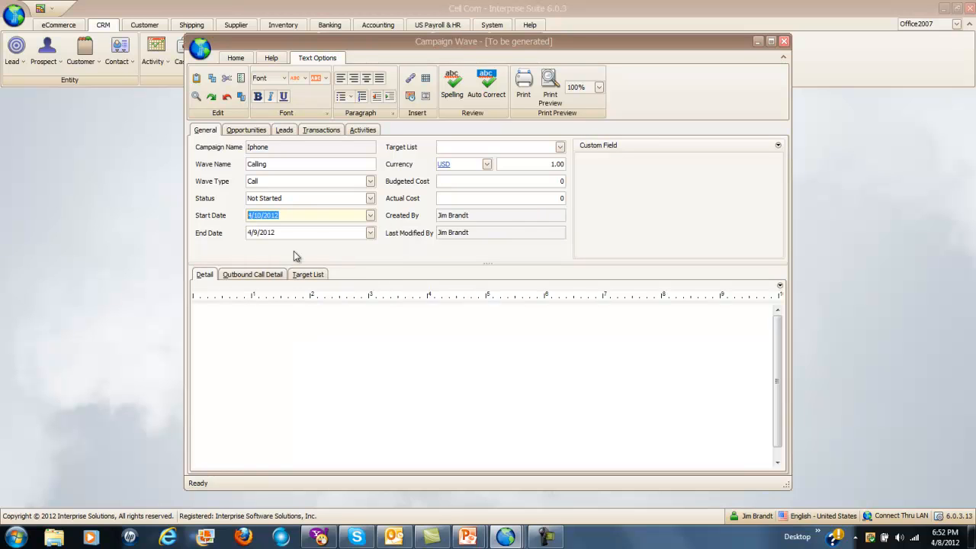
{"action": "left_click", "coordinate": [370, 233]}
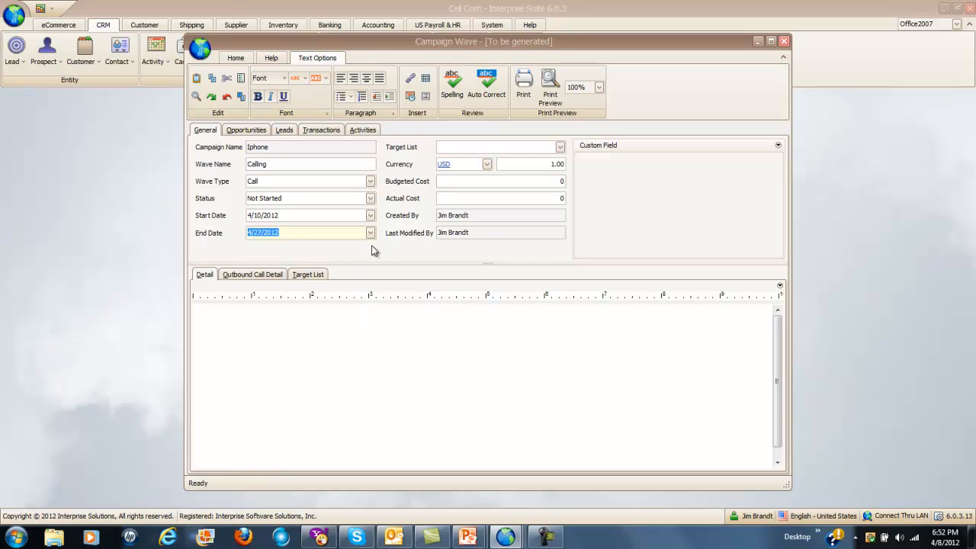
Assign the Iphone Campaign target list to the wave and set its budgeted cost to $2,000
{"action": "left_click", "coordinate": [559, 148]}
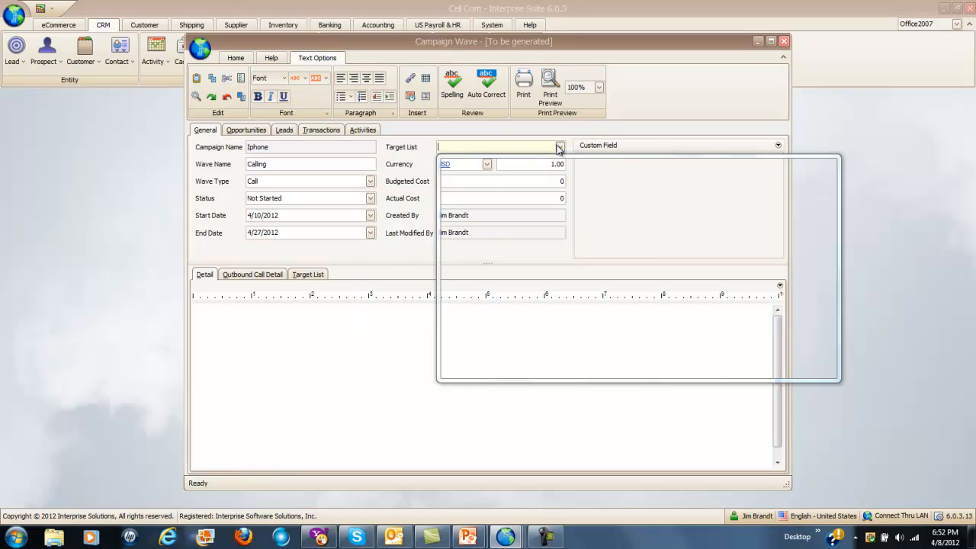
{"action": "double_click", "coordinate": [497, 216]}
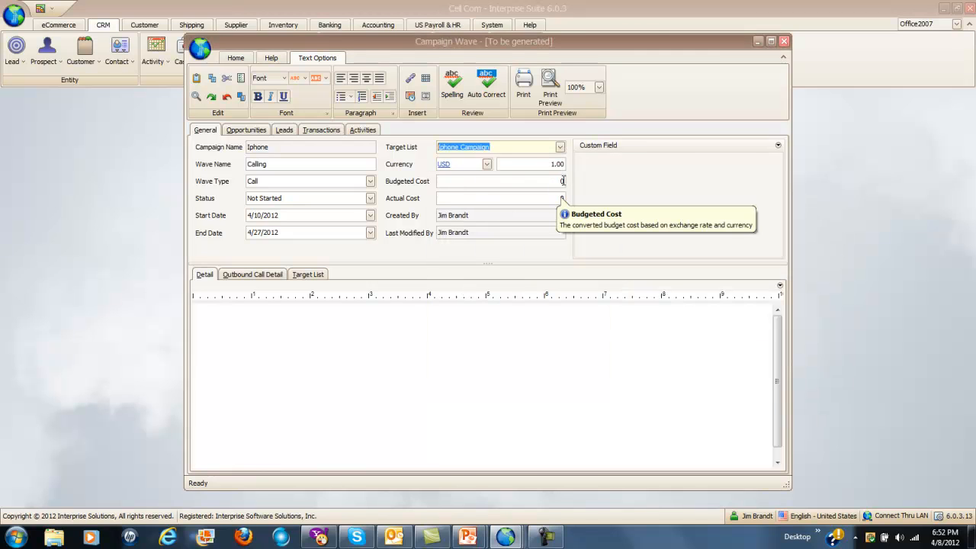
{"action": "left_click", "coordinate": [560, 182]}
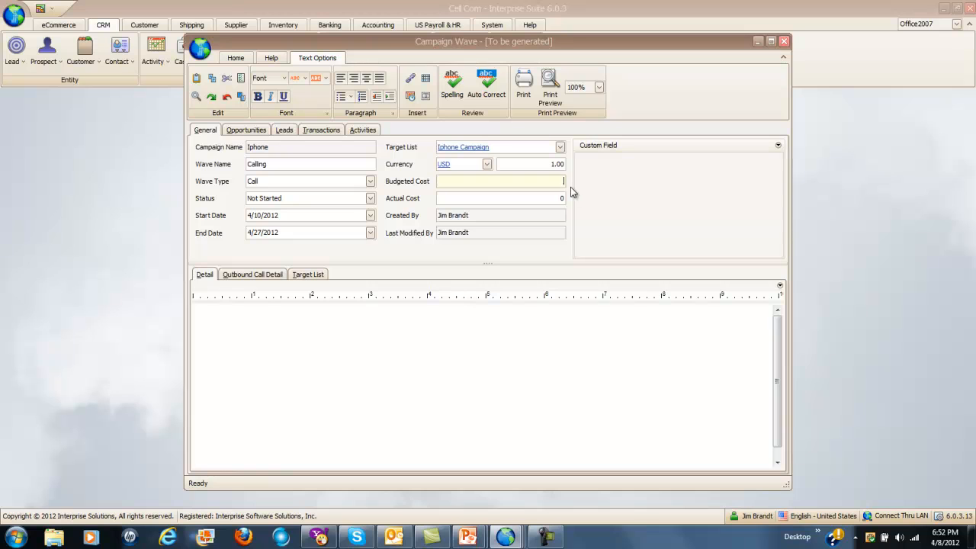
{"action": "type", "text": "2,000"}
{"action": "left_click", "coordinate": [210, 312]}
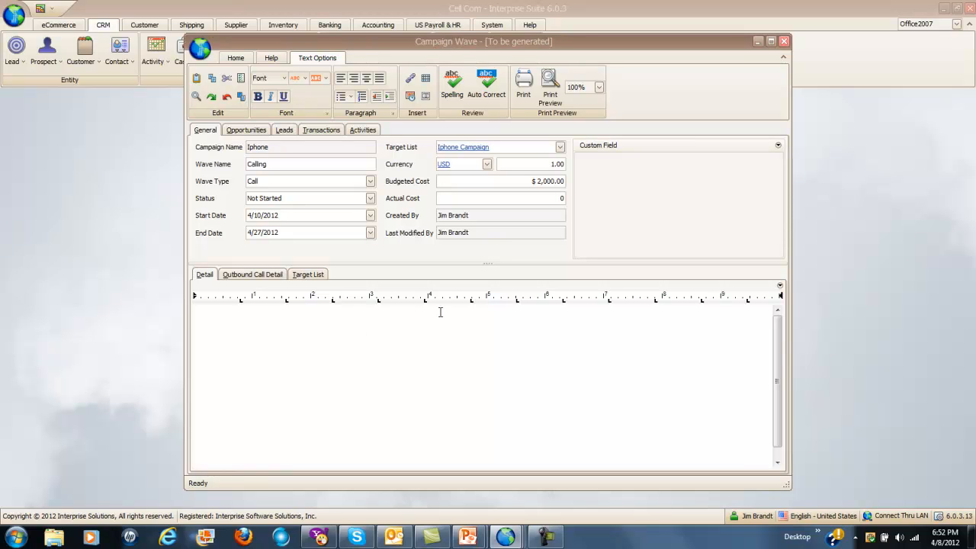
Enter "Script goes here" as the detail text of the calling wave
{"action": "type", "text": "Script do"}
{"action": "key", "text": "BackSpace"}
{"action": "key", "text": "BackSpace"}
{"action": "type", "text": "goes here"}
Assign the sales user with the Carson address to the wave's outbound calls, leaving the teams empty
{"action": "left_click", "coordinate": [279, 276]}
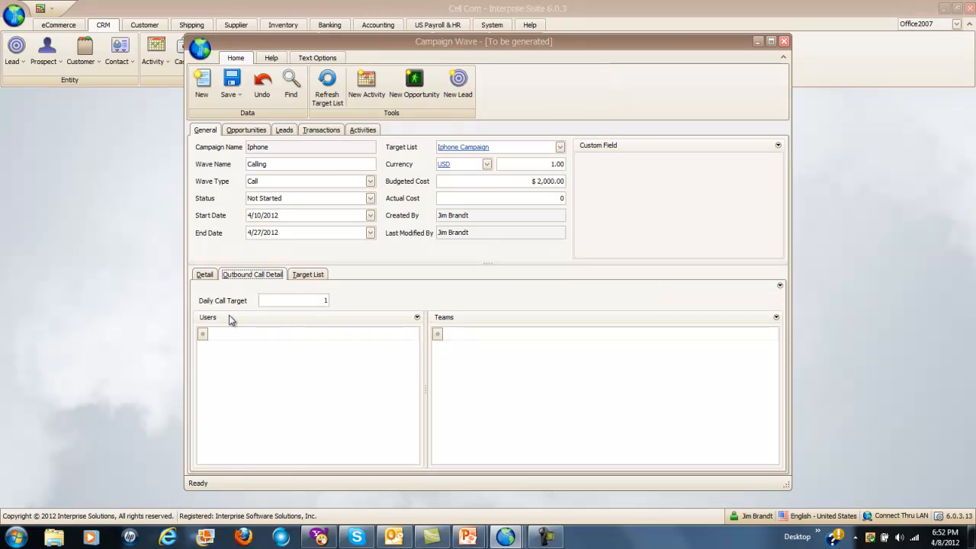
{"action": "left_click", "coordinate": [234, 335]}
{"action": "left_click", "coordinate": [412, 334]}
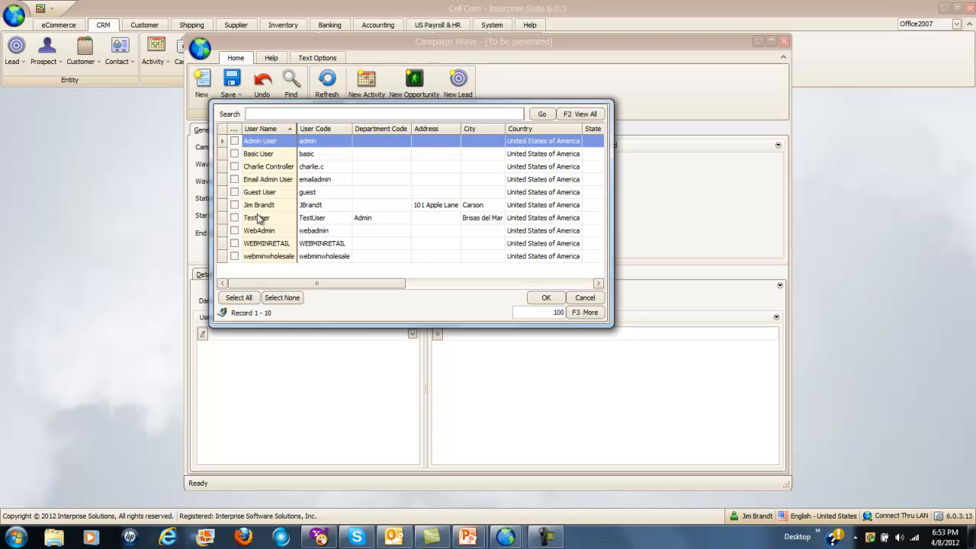
{"action": "left_click", "coordinate": [235, 206]}
{"action": "left_click", "coordinate": [235, 205]}
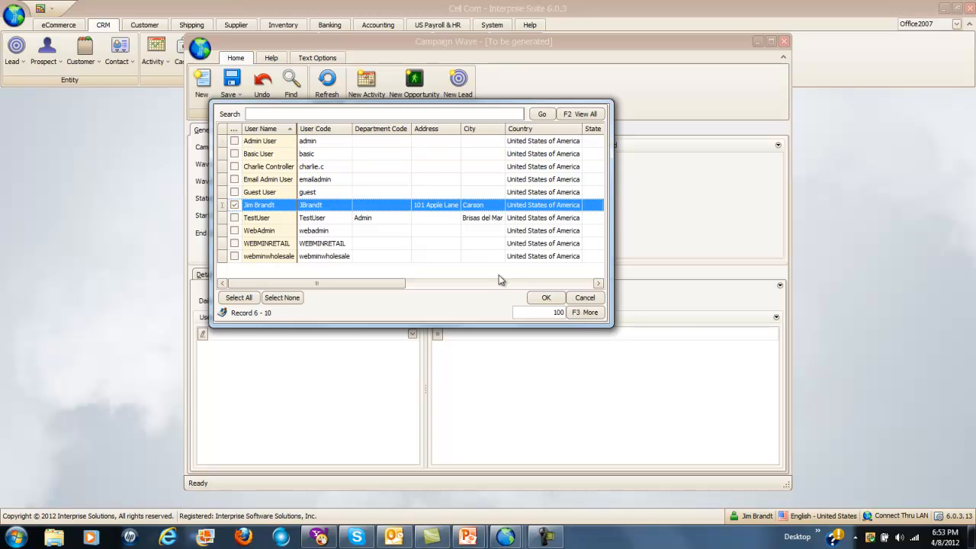
{"action": "left_click", "coordinate": [548, 298]}
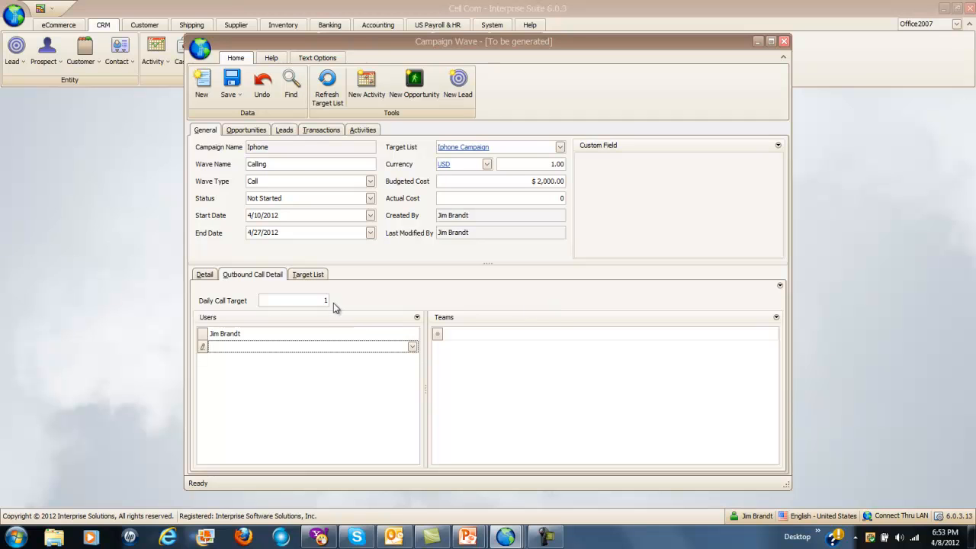
Review the contacts in the wave's target list, and save and close the wave
{"action": "left_click", "coordinate": [323, 276]}
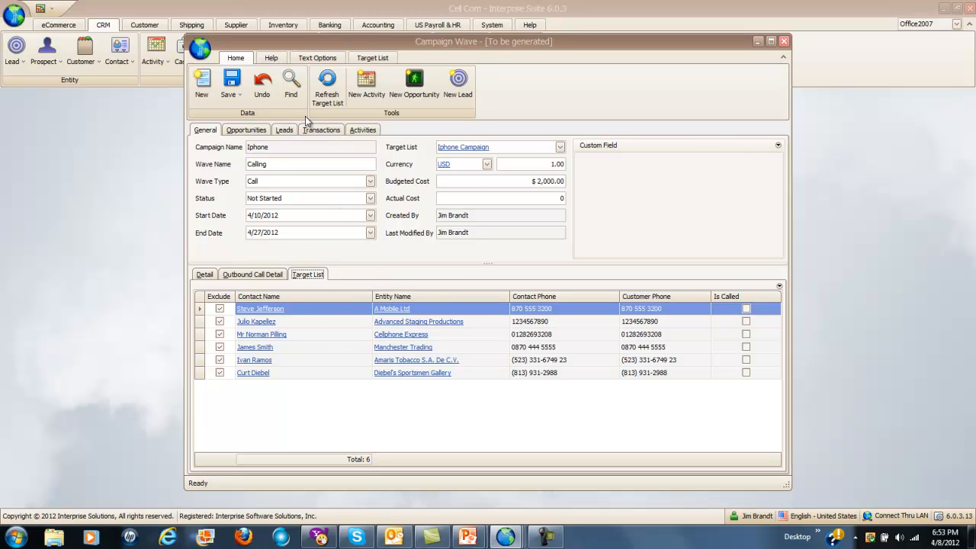
{"action": "left_click", "coordinate": [241, 95]}
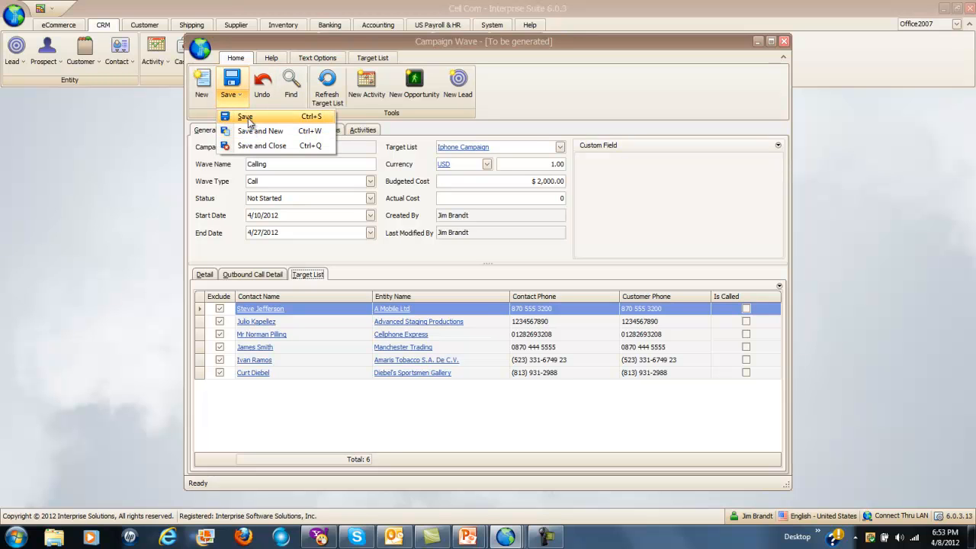
{"action": "left_click", "coordinate": [245, 117]}
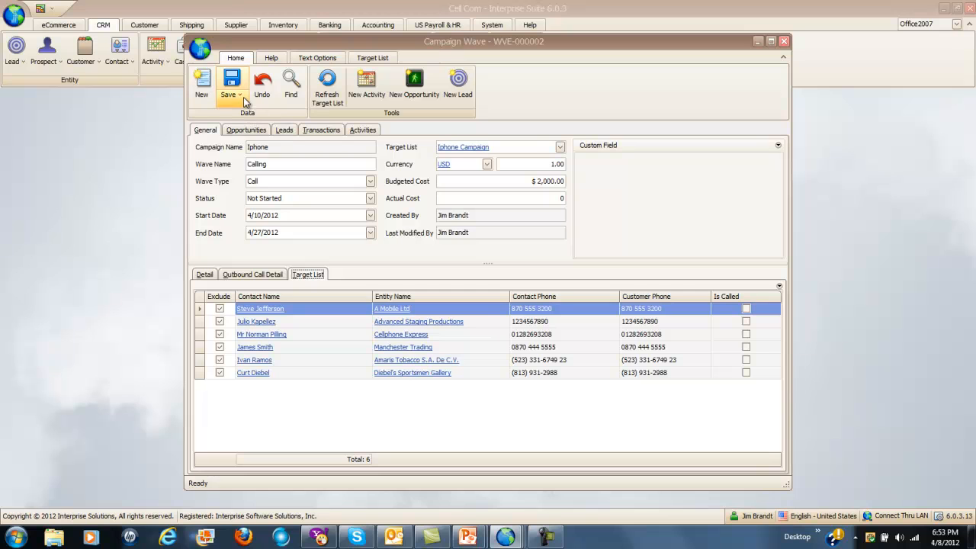
{"action": "left_click", "coordinate": [244, 101]}
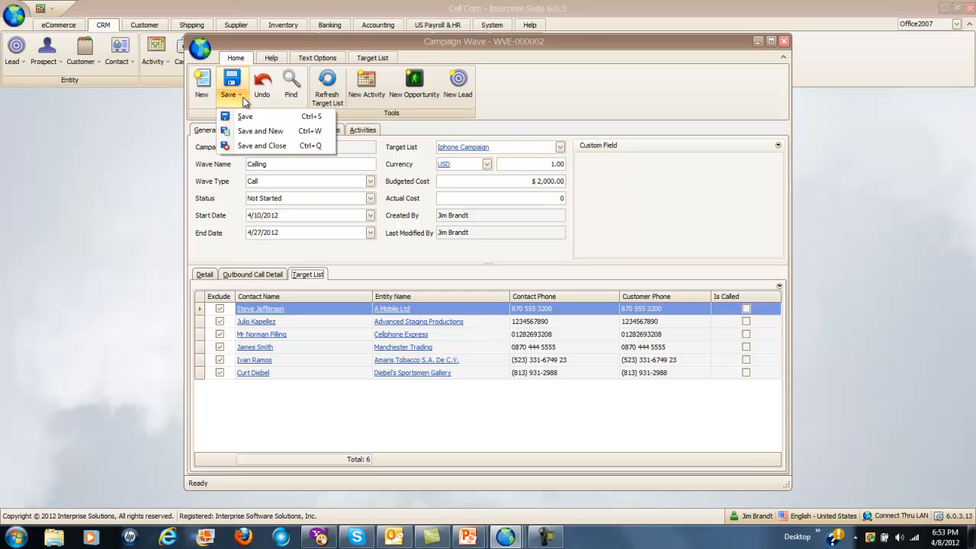
{"action": "left_click", "coordinate": [260, 146]}
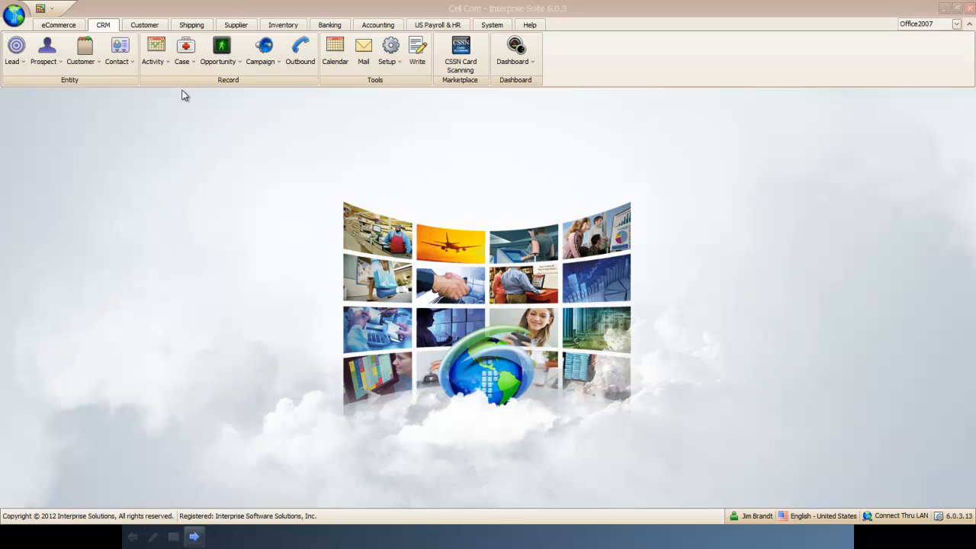
Open the Calling wave from the outbound call lists and get a call from it
{"action": "left_click", "coordinate": [302, 61]}
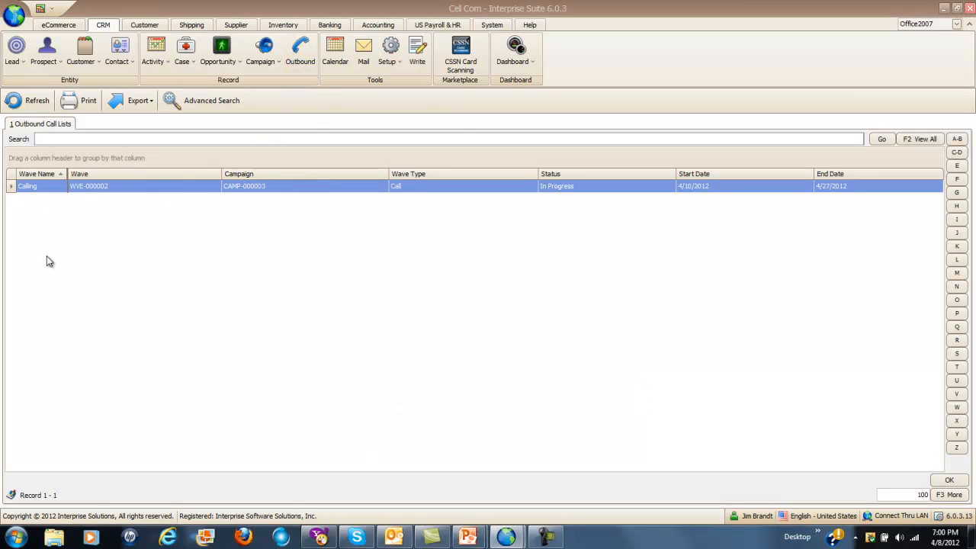
{"action": "double_click", "coordinate": [34, 189]}
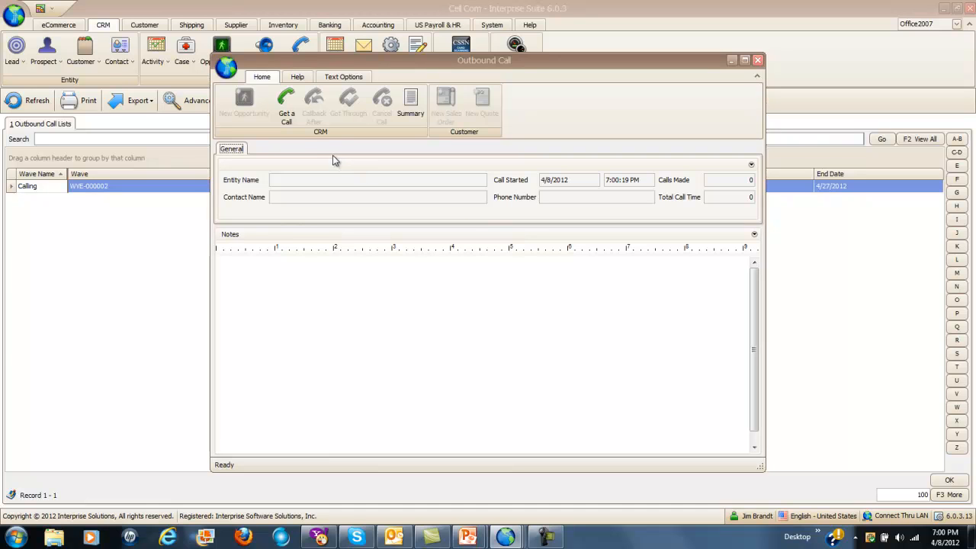
{"action": "left_click", "coordinate": [287, 119]}
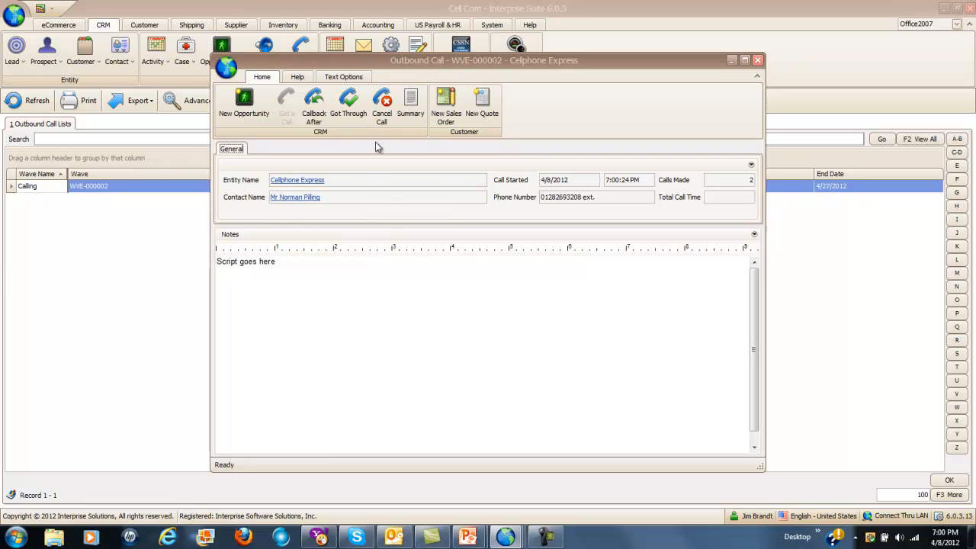
{"action": "left_click", "coordinate": [315, 115]}
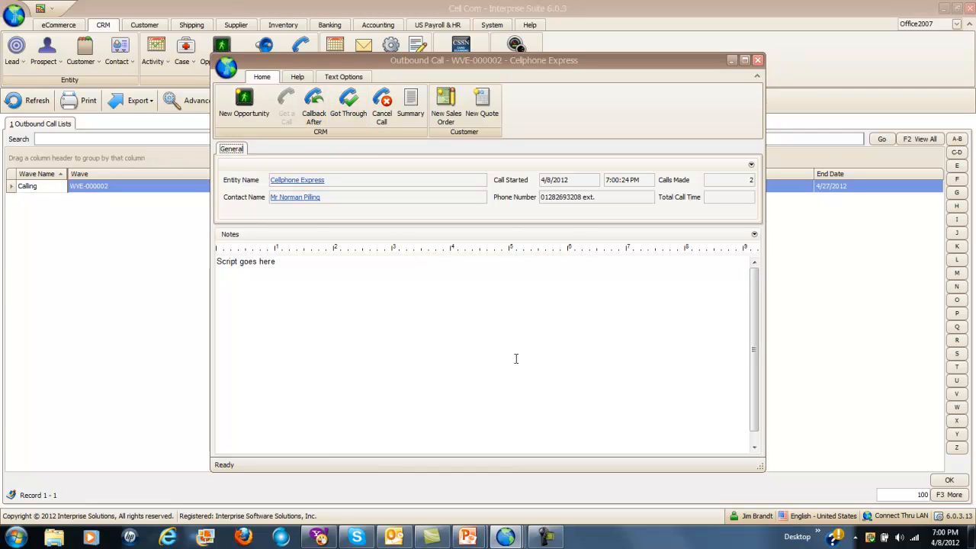